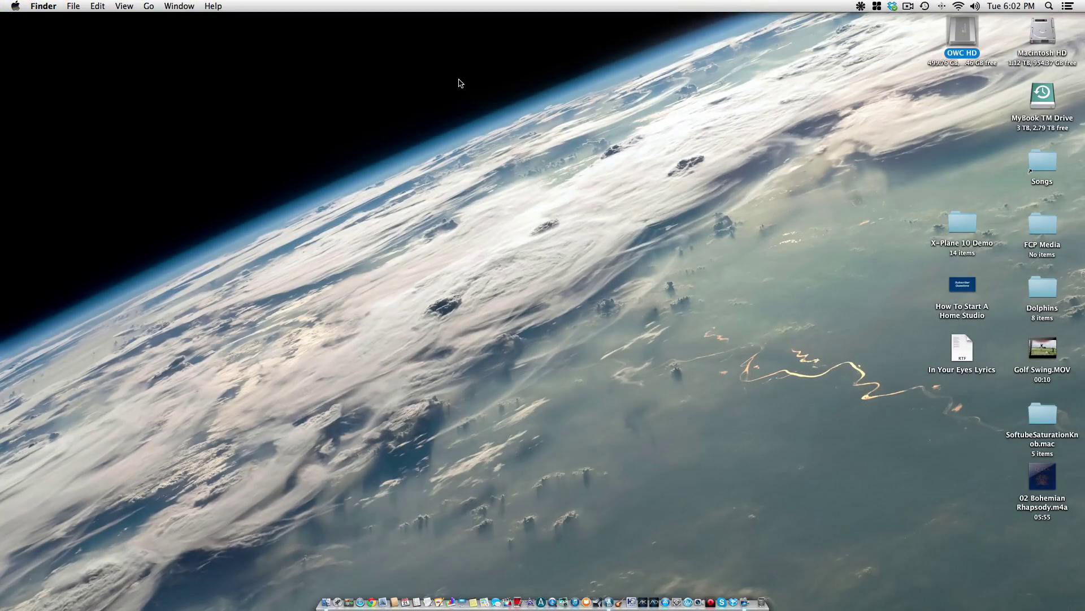
# Open the OWC HD drive from the desktop to reveal its OWC Software folder.
pyautogui.doubleClick(956, 40)
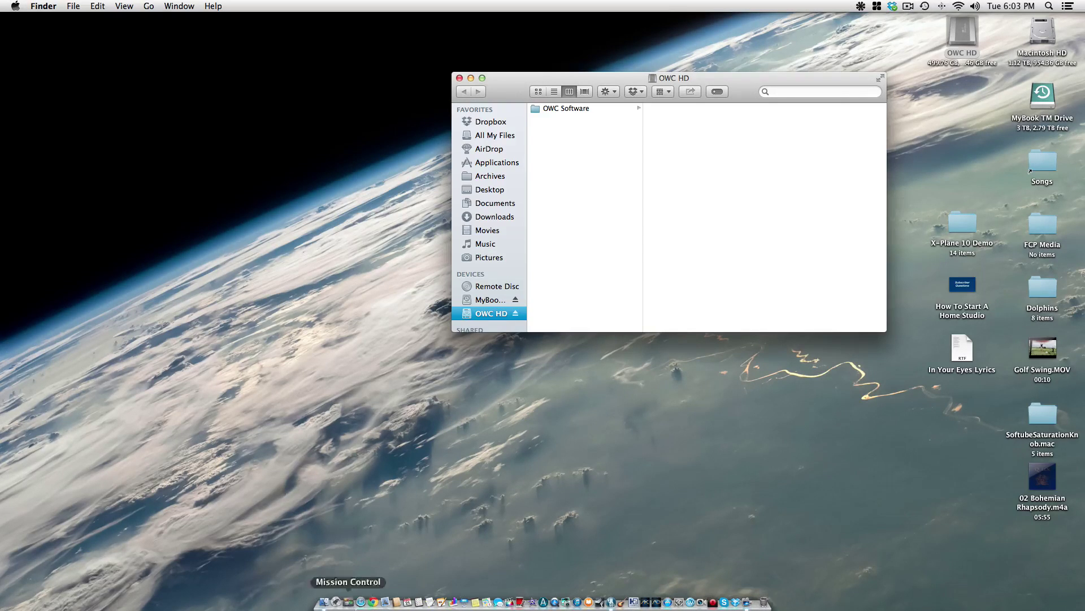
# Launch Blackmagic Disk Speed Test from the Other folder in Launchpad.
pyautogui.click(339, 602)
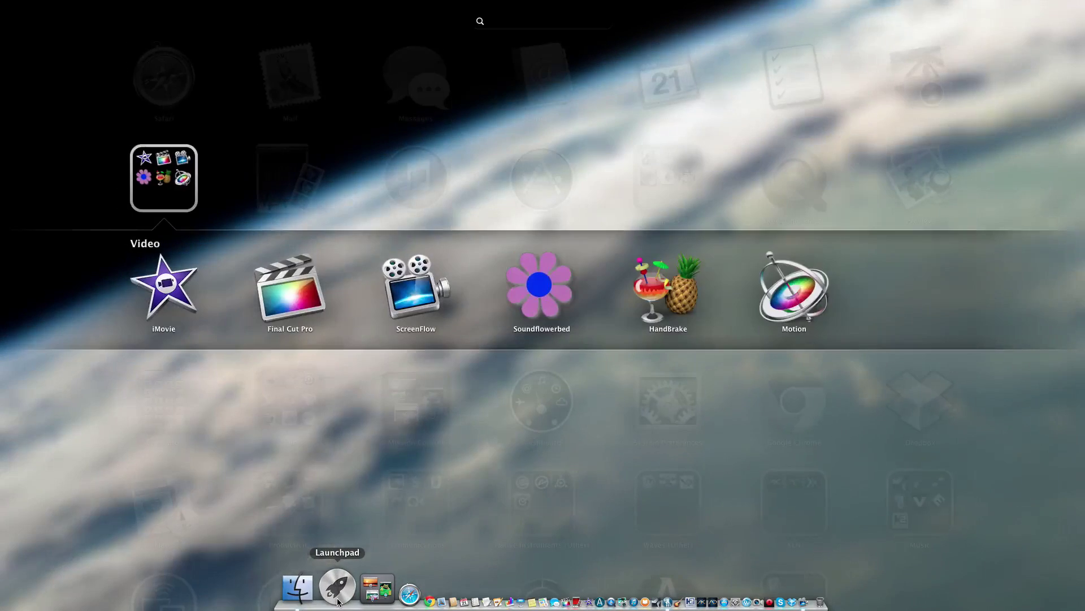
pyautogui.click(401, 201)
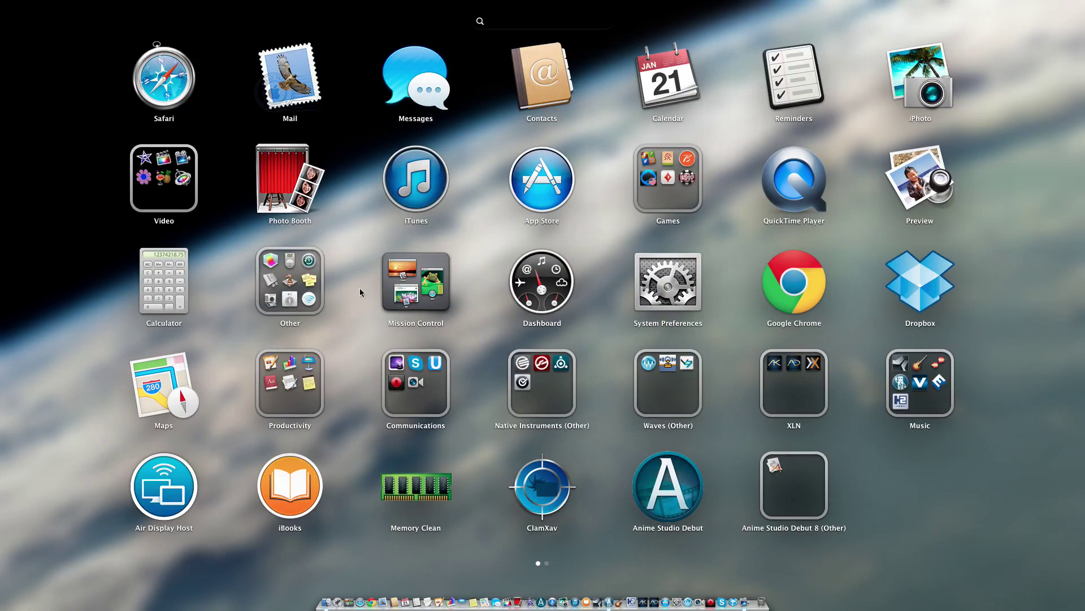
pyautogui.click(292, 299)
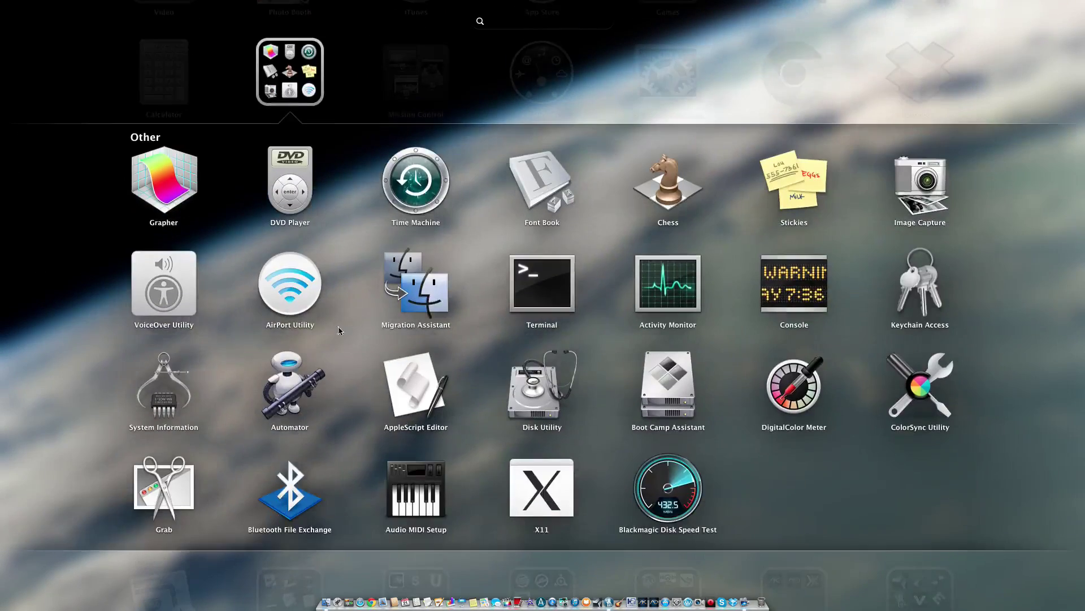
pyautogui.click(692, 499)
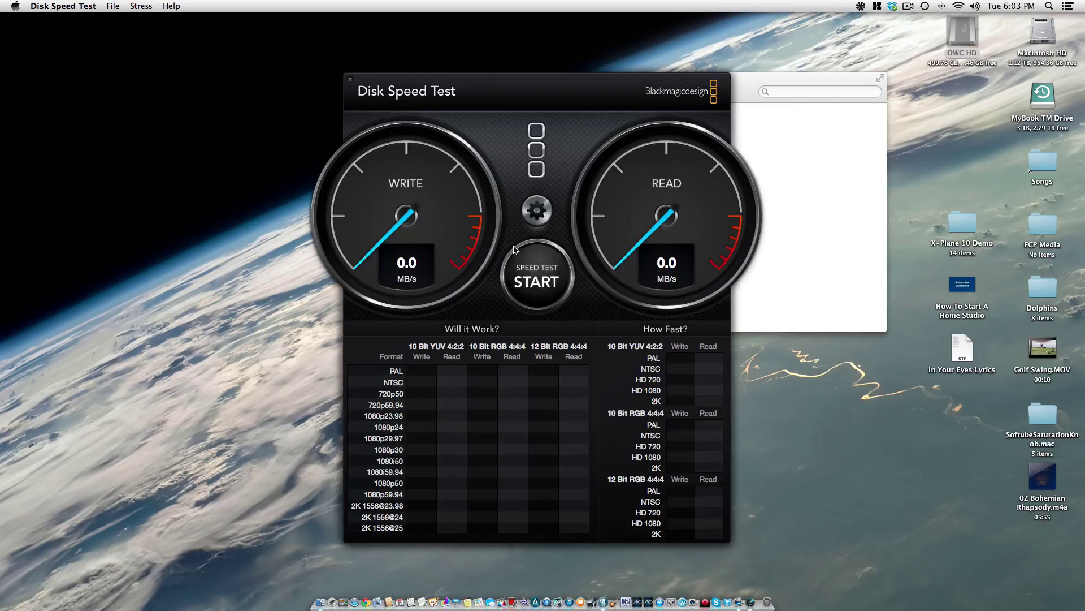
# Target the internal drive's Desktop and run the test, reaching about 280 MB/s write, 440 MB/s read.
pyautogui.click(158, 8)
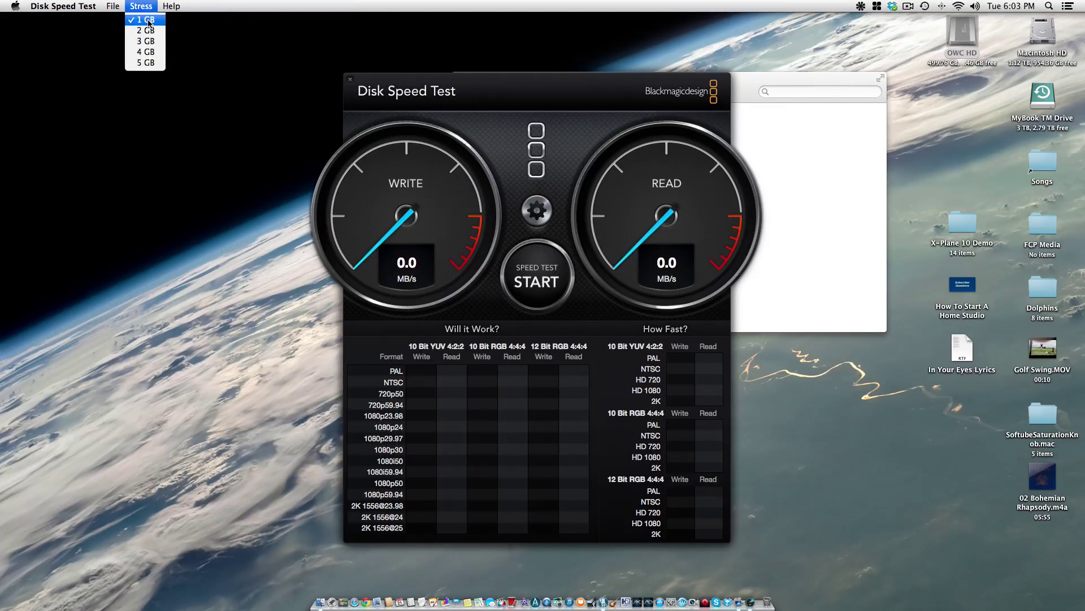
pyautogui.click(133, 10)
pyautogui.click(114, 7)
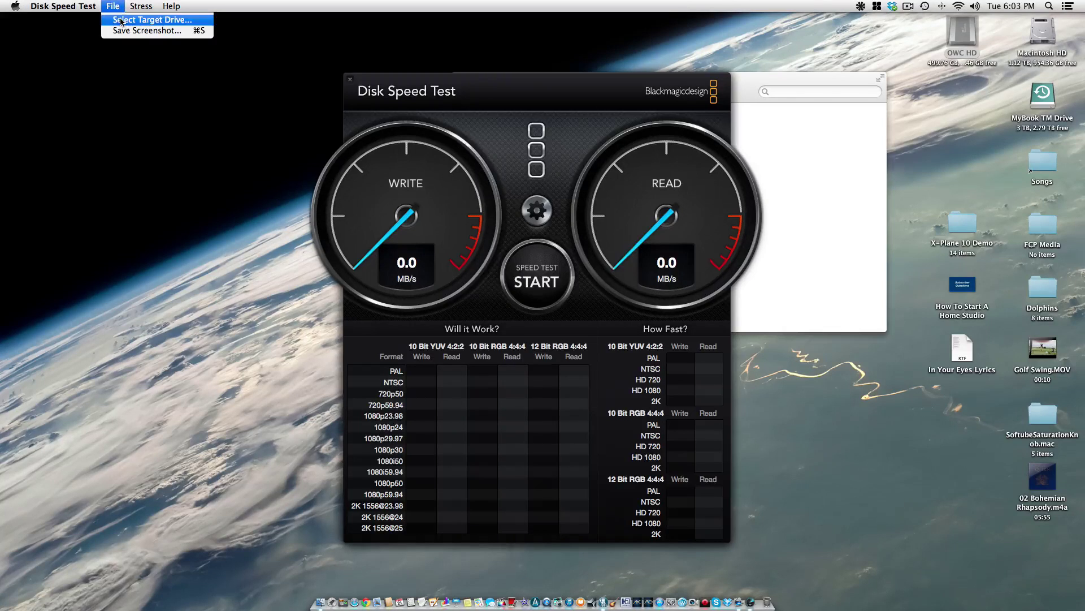
pyautogui.click(120, 22)
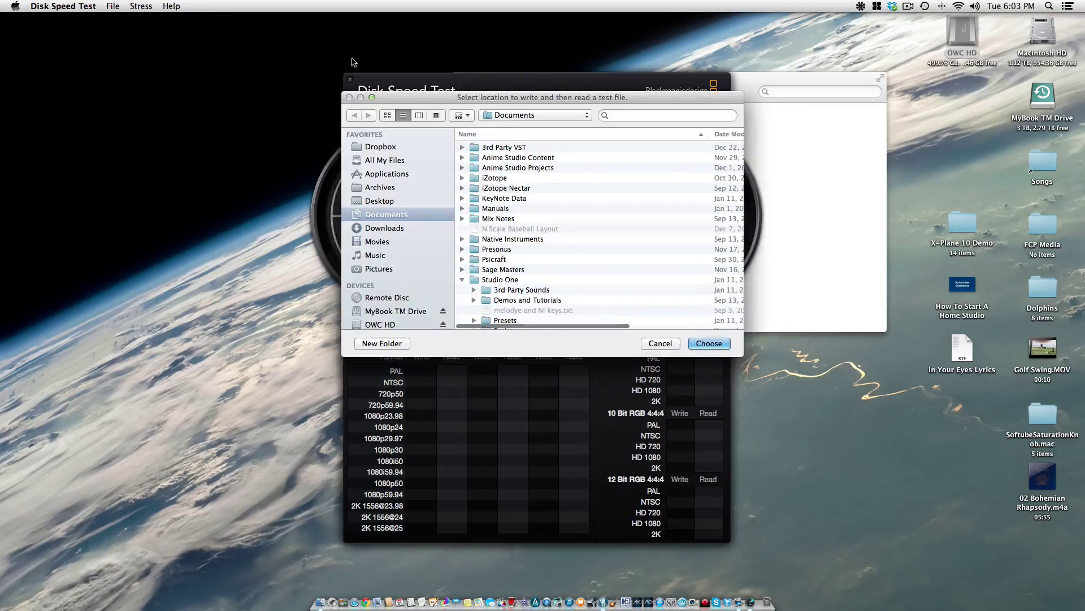
pyautogui.click(389, 201)
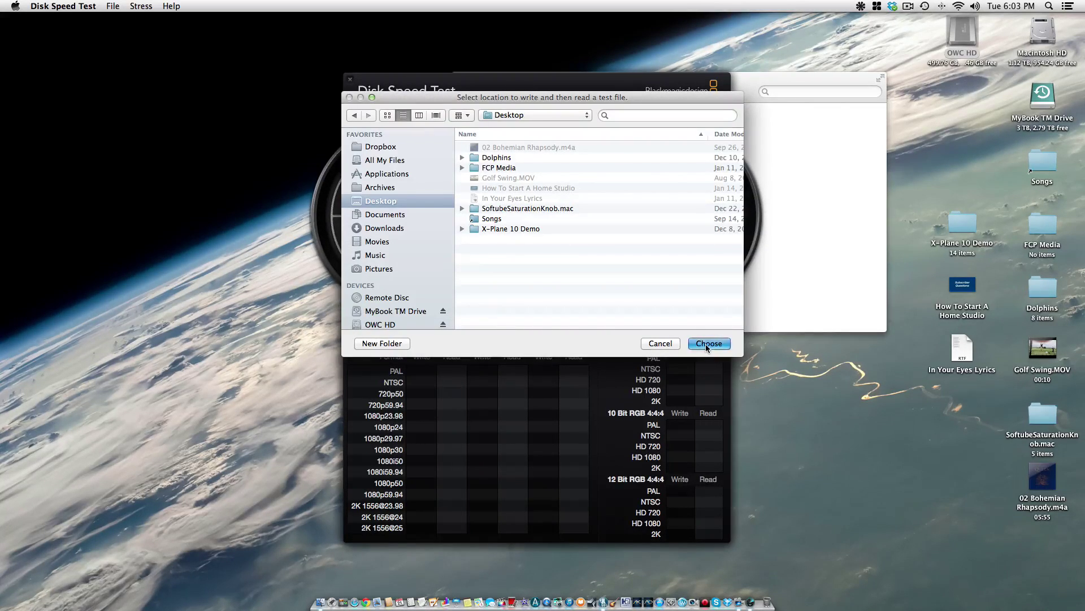
pyautogui.click(706, 344)
pyautogui.click(537, 280)
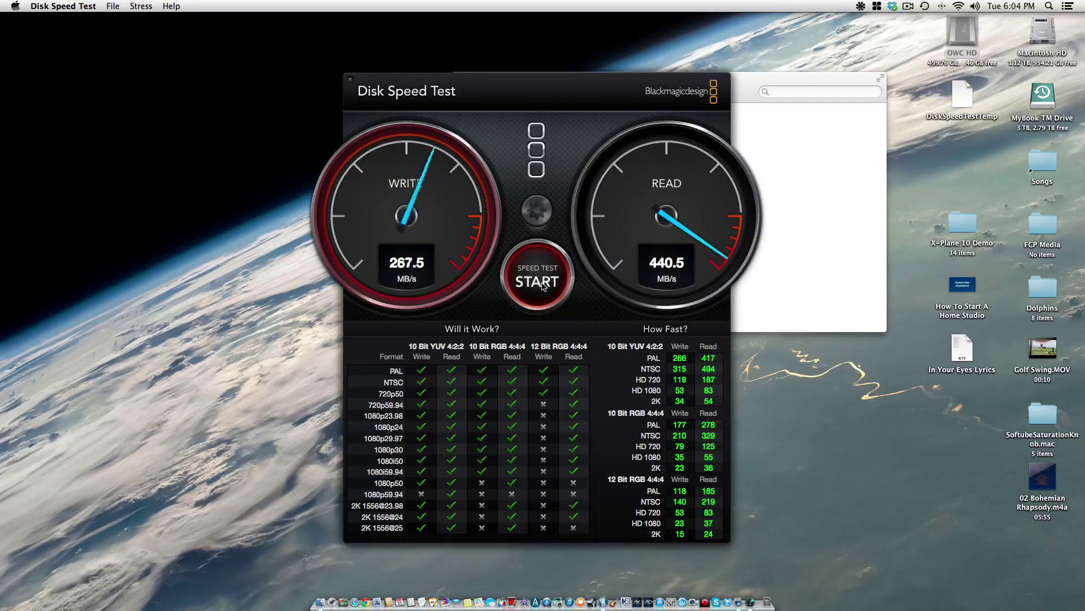
# Stop the Desktop test, retarget to OWC HD and run it: about 123.7 write, 122.3 read.
pyautogui.click(541, 285)
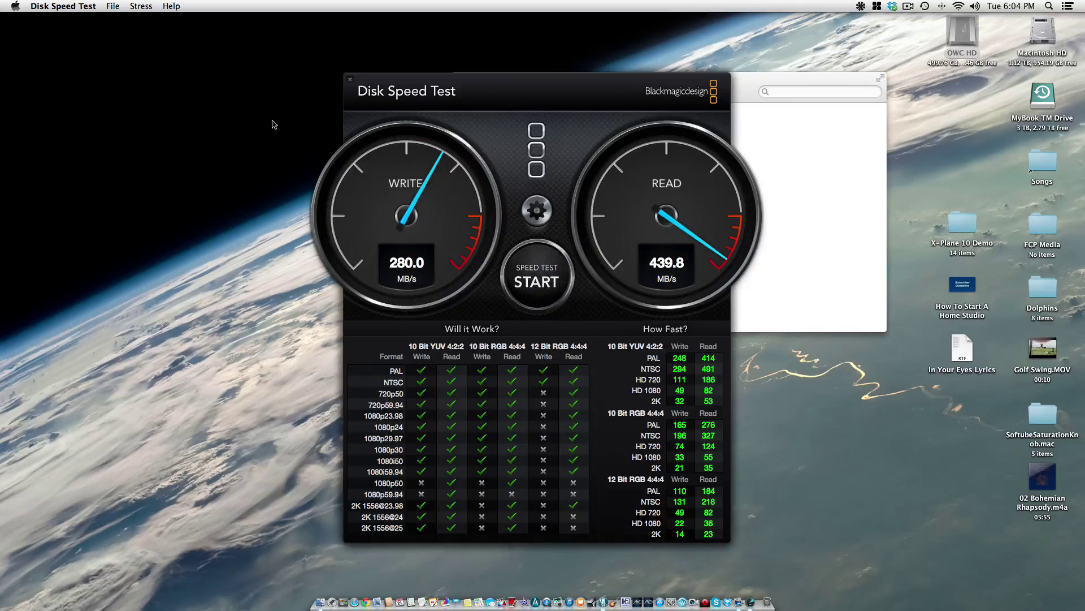
pyautogui.click(112, 7)
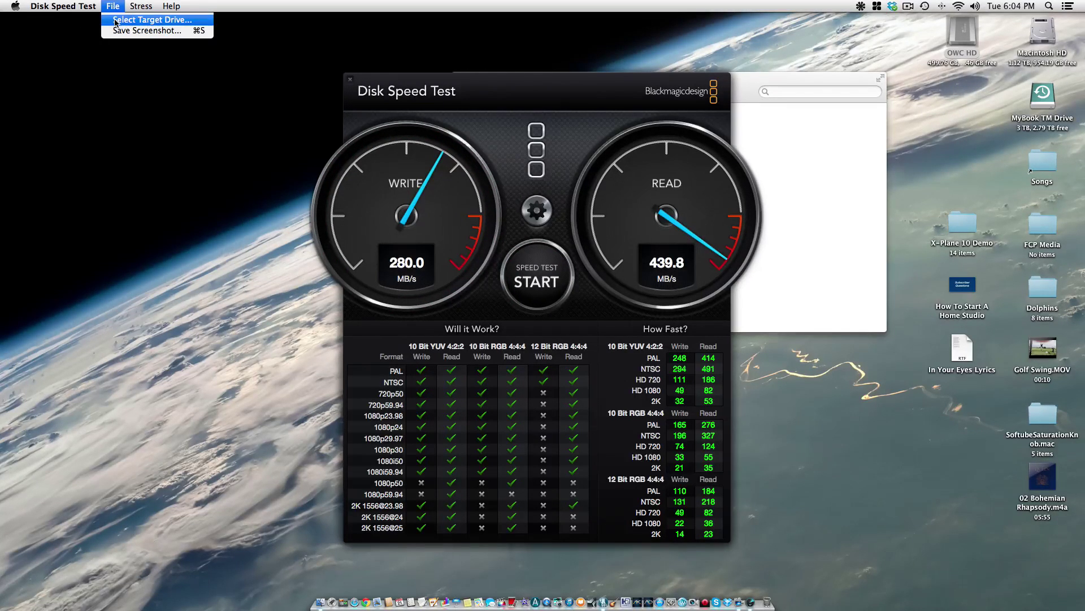
pyautogui.click(116, 20)
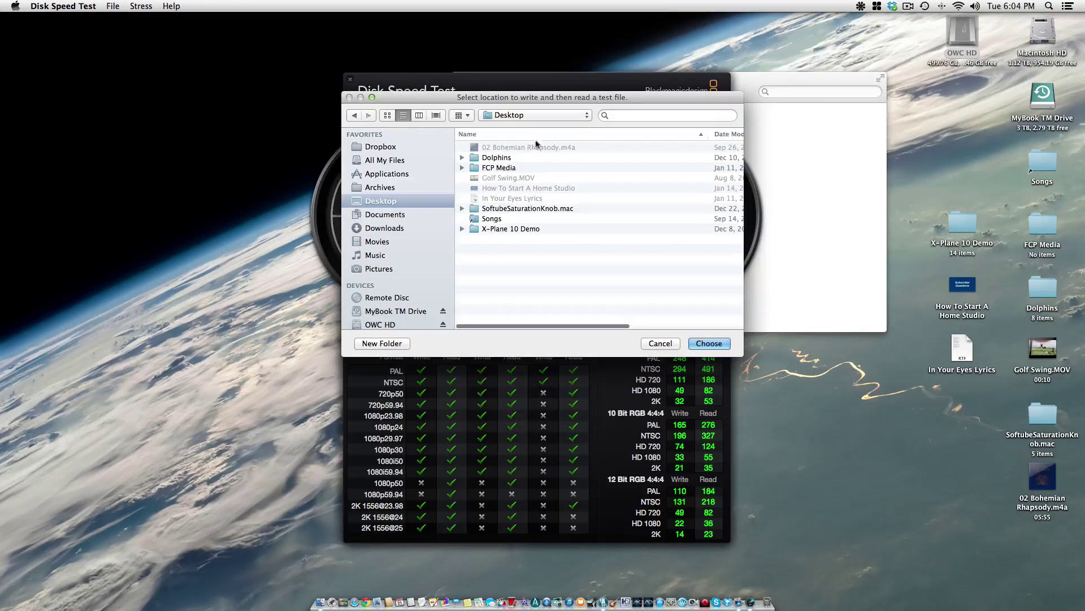
pyautogui.click(535, 115)
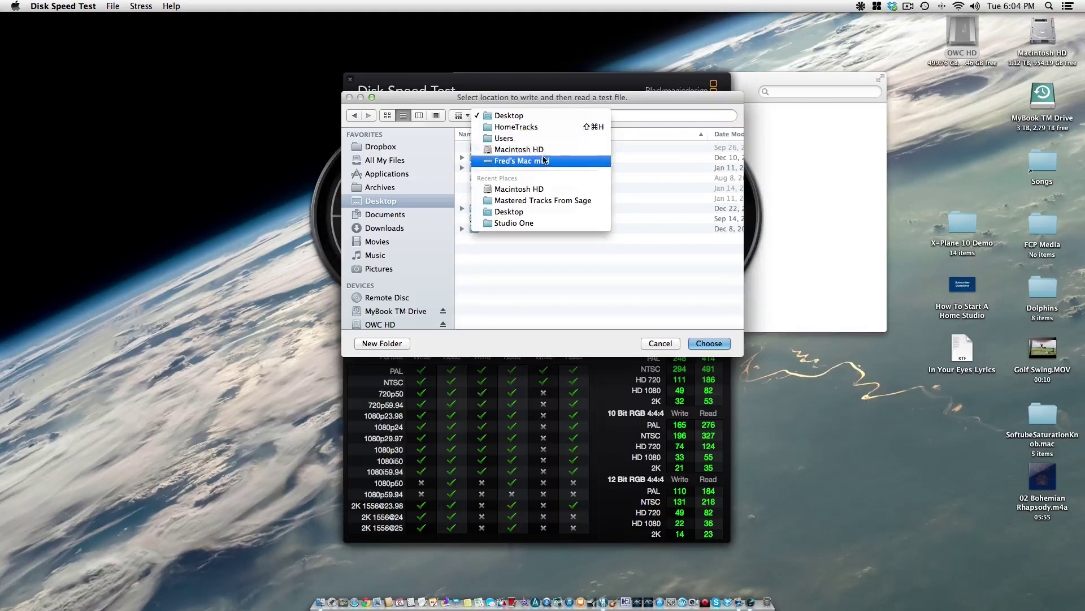
pyautogui.press('Escape')
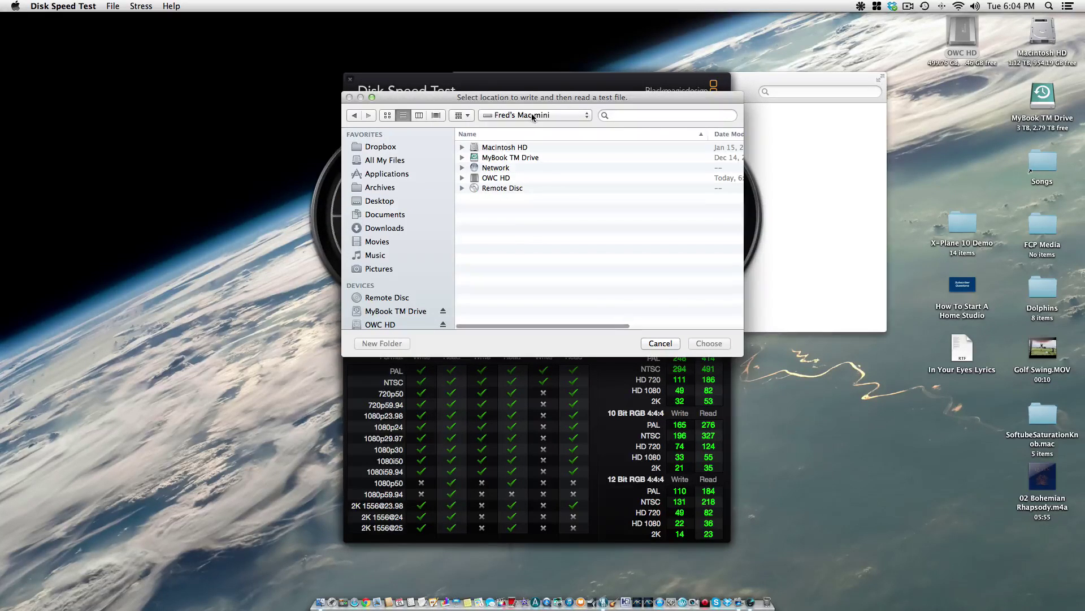
pyautogui.click(501, 178)
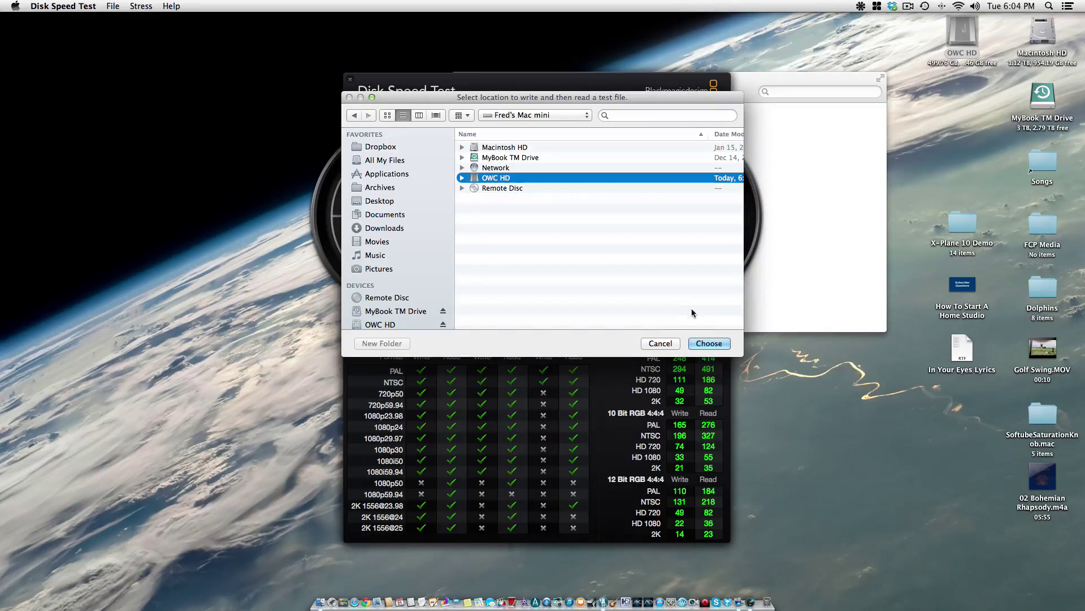
pyautogui.click(709, 344)
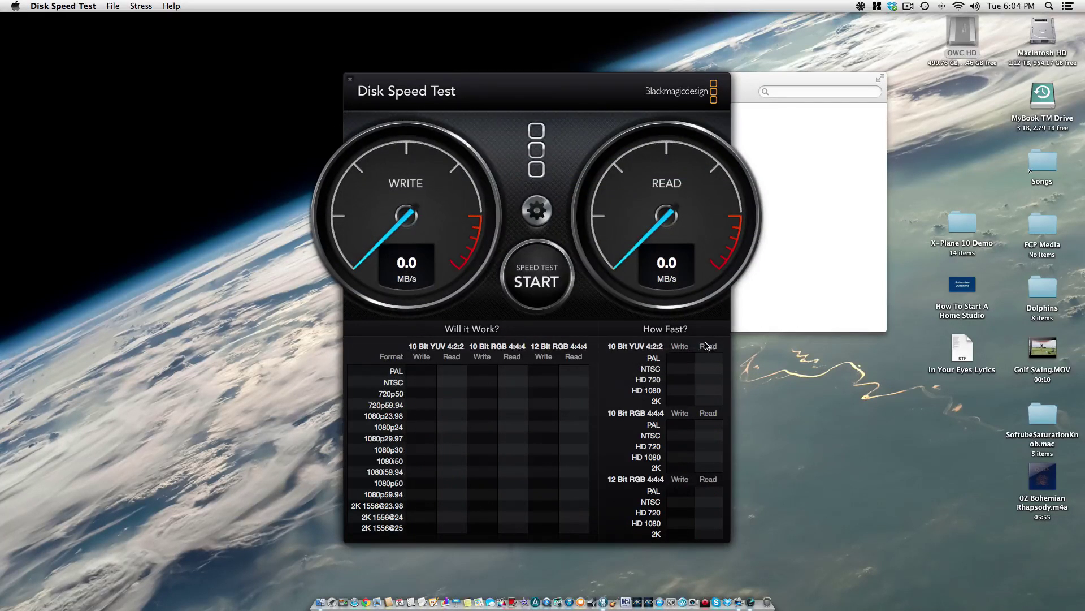
pyautogui.click(537, 281)
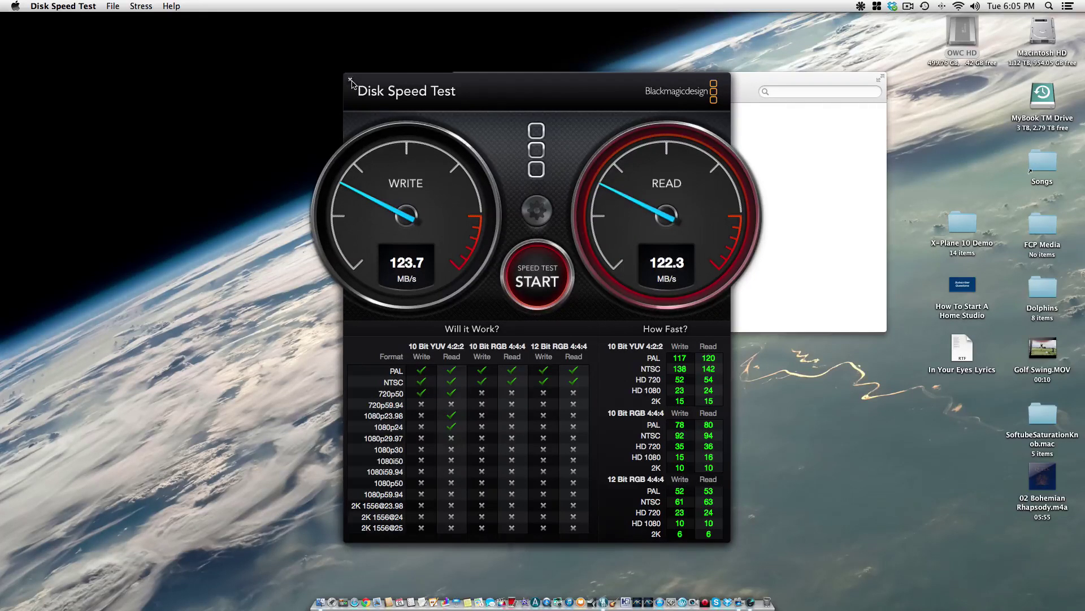
# Close Disk Speed Test and open In Your Eyes.song from the In Your Eyes folder on OWC HD.
pyautogui.click(351, 81)
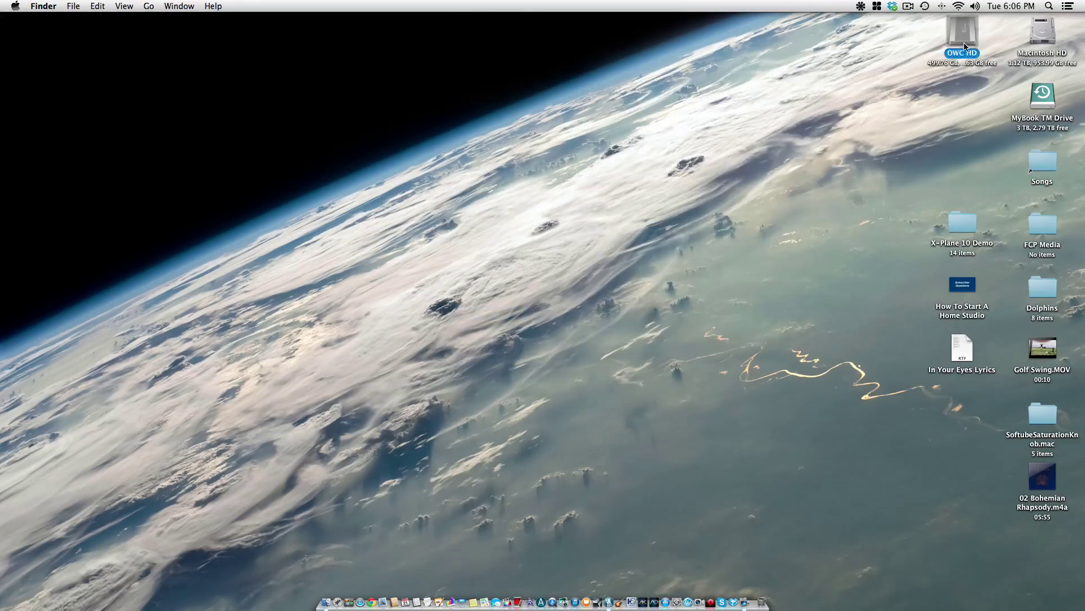
pyautogui.doubleClick(963, 42)
pyautogui.moveTo(819, 59); pyautogui.dragTo(698, 64)
pyautogui.click(589, 90)
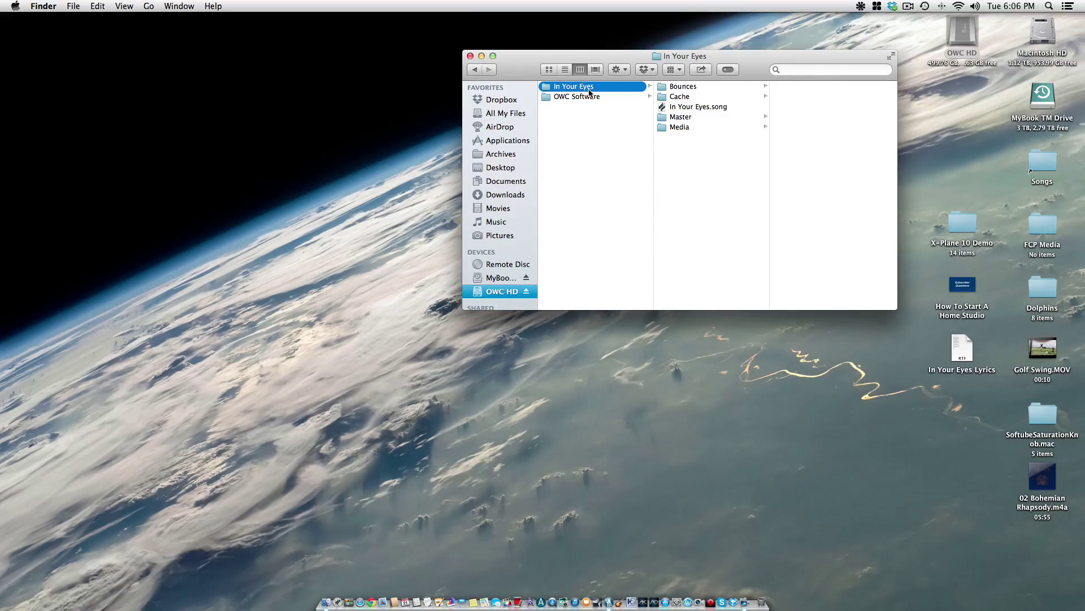
pyautogui.doubleClick(690, 108)
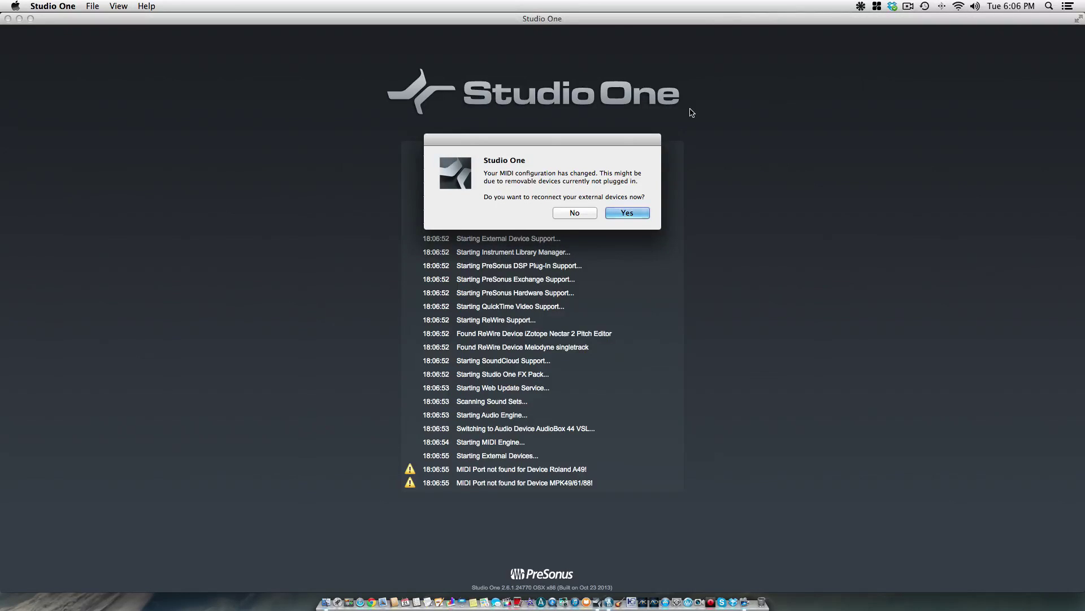
# Accept reconnecting the external MIDI devices so In Your Eyes finishes loading.
pyautogui.click(627, 213)
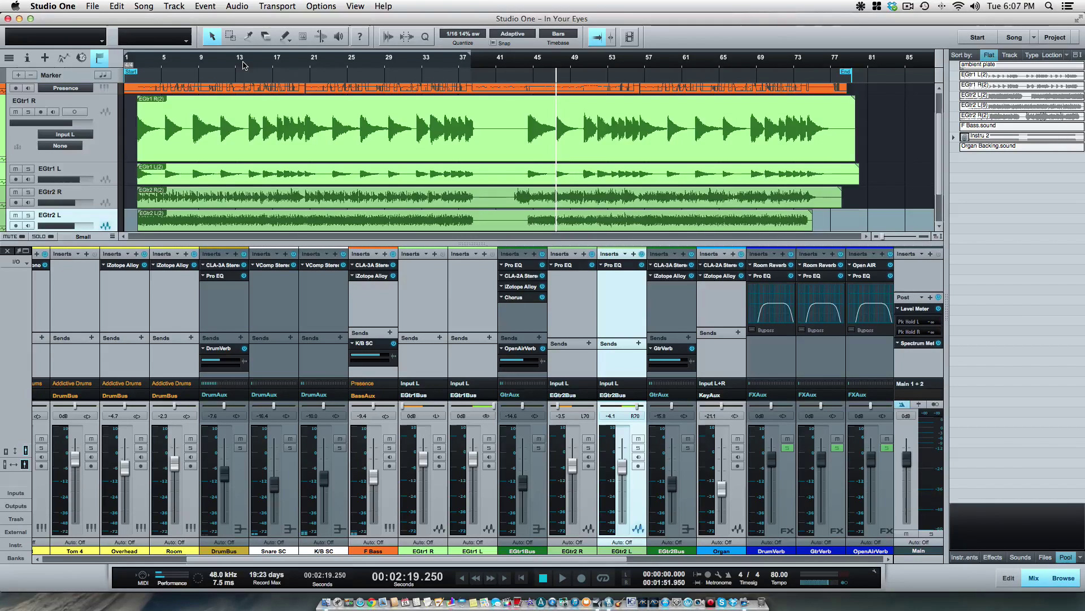
# Play In Your Eyes from around bar 15 and stop at 00:00:58.848.
pyautogui.click(262, 64)
pyautogui.press('space')
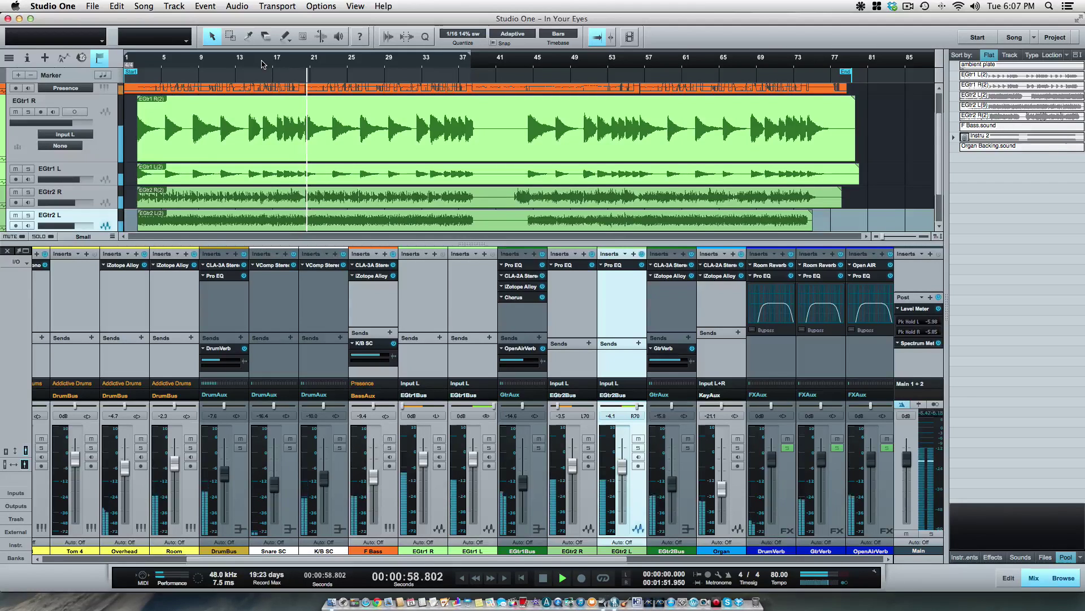
pyautogui.press('space')
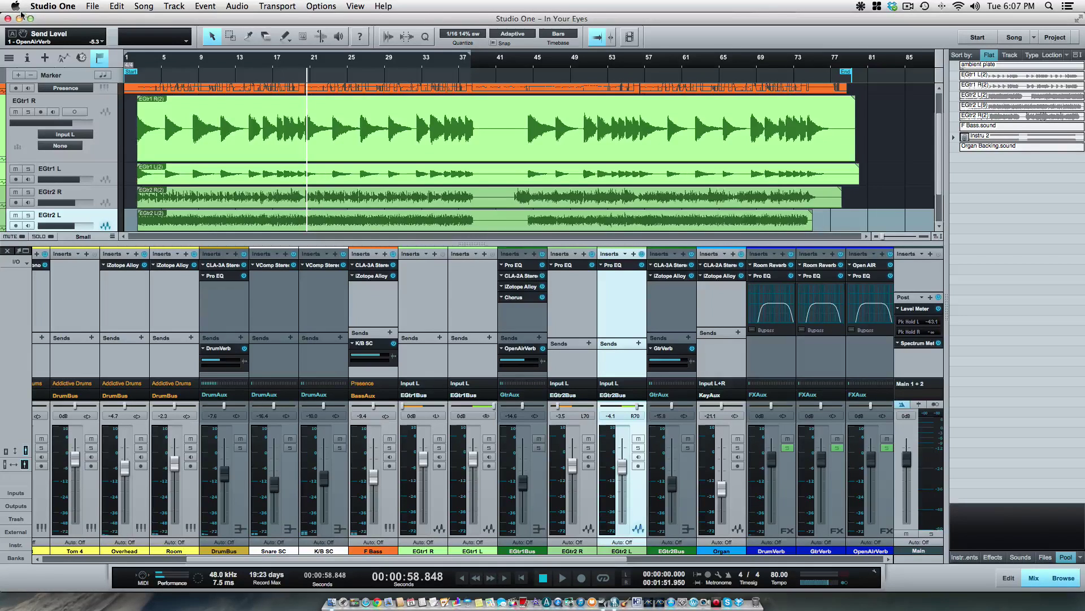
# Save the In Your Eyes song with File > Save.
pyautogui.click(92, 6)
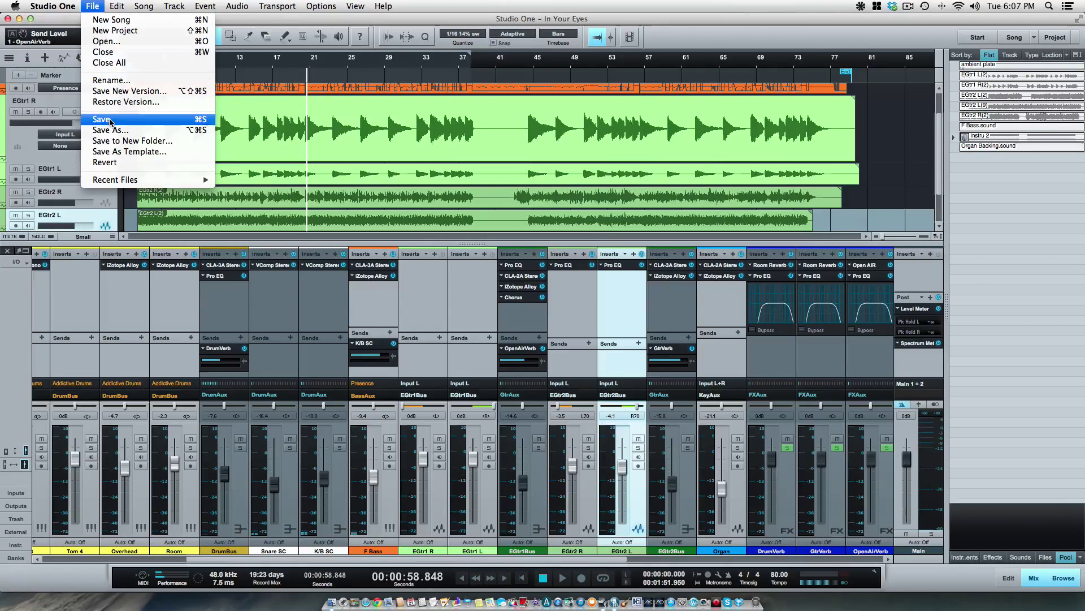
pyautogui.click(110, 121)
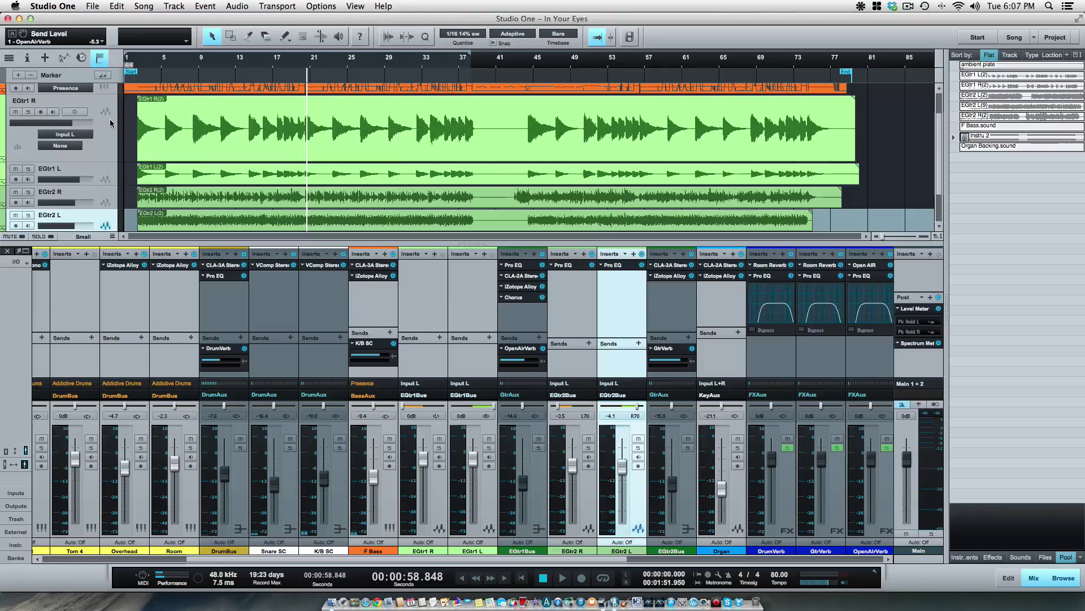